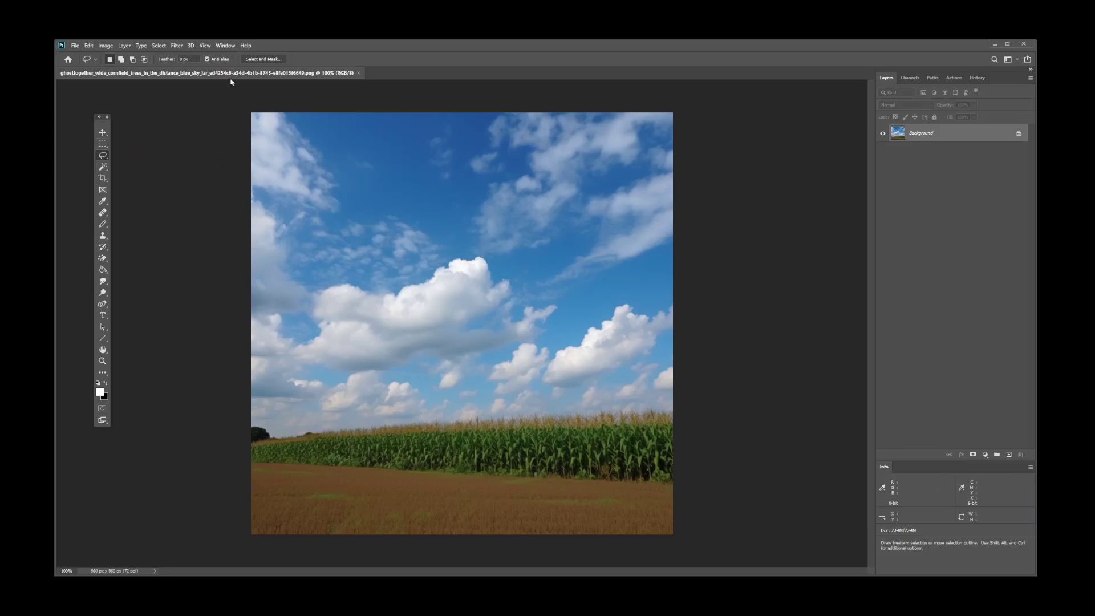
- Choose Help > Updates to check for available Photoshop updates
click(245, 47)
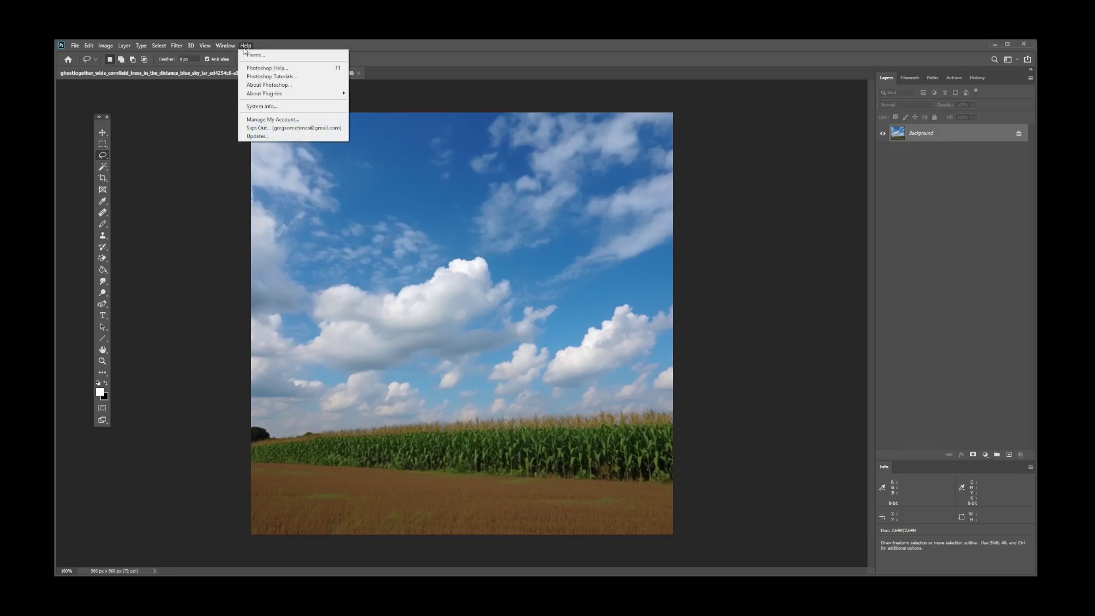
click(273, 135)
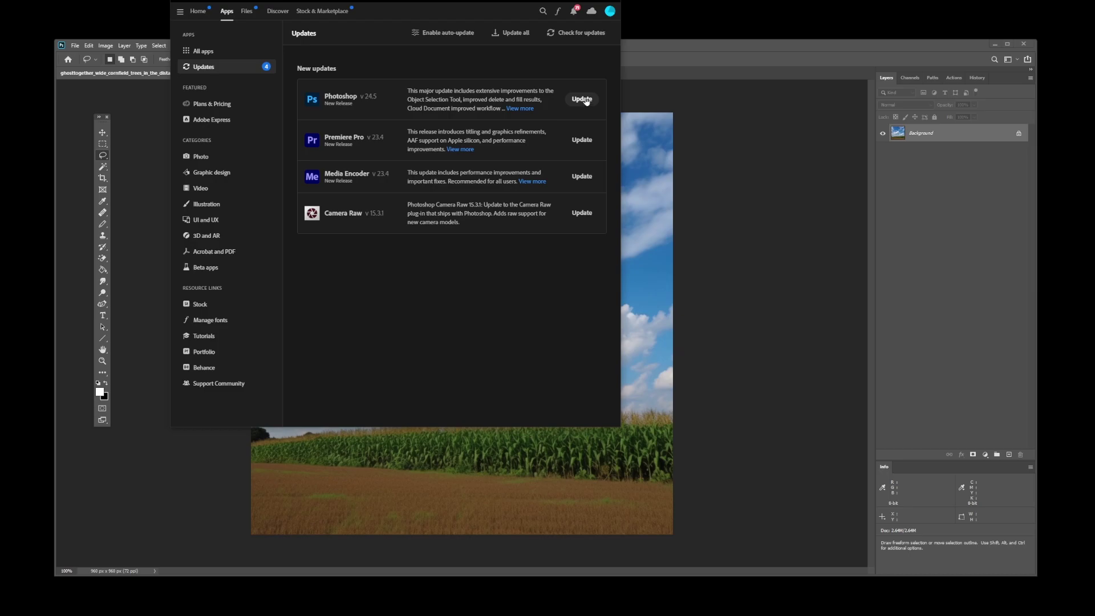
- Update Photoshop to 24.5 with default options, closing Photoshop so the update can run
click(582, 99)
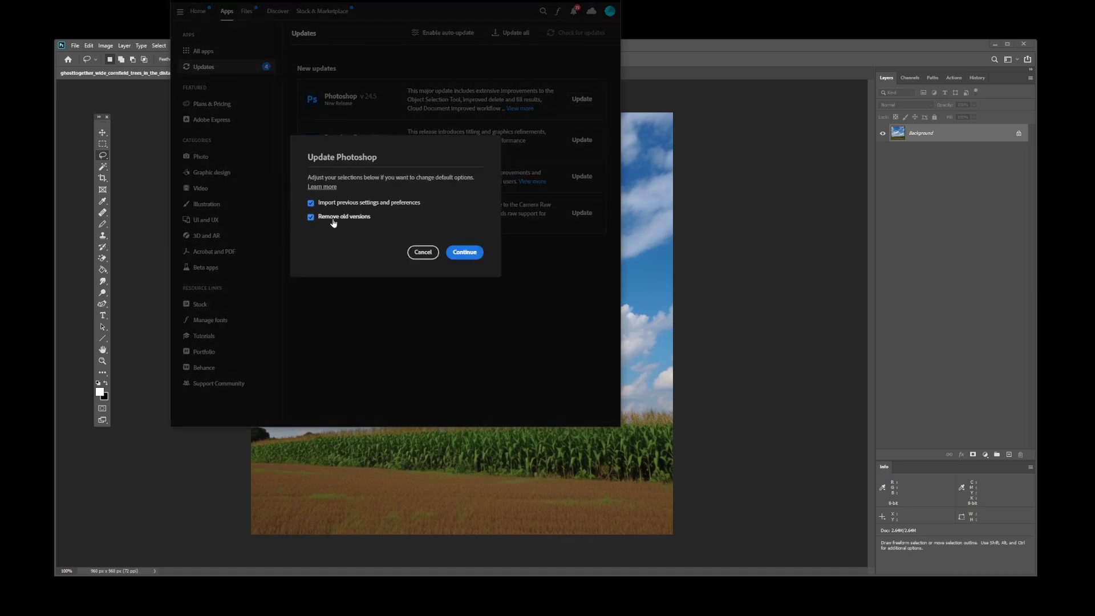
click(463, 253)
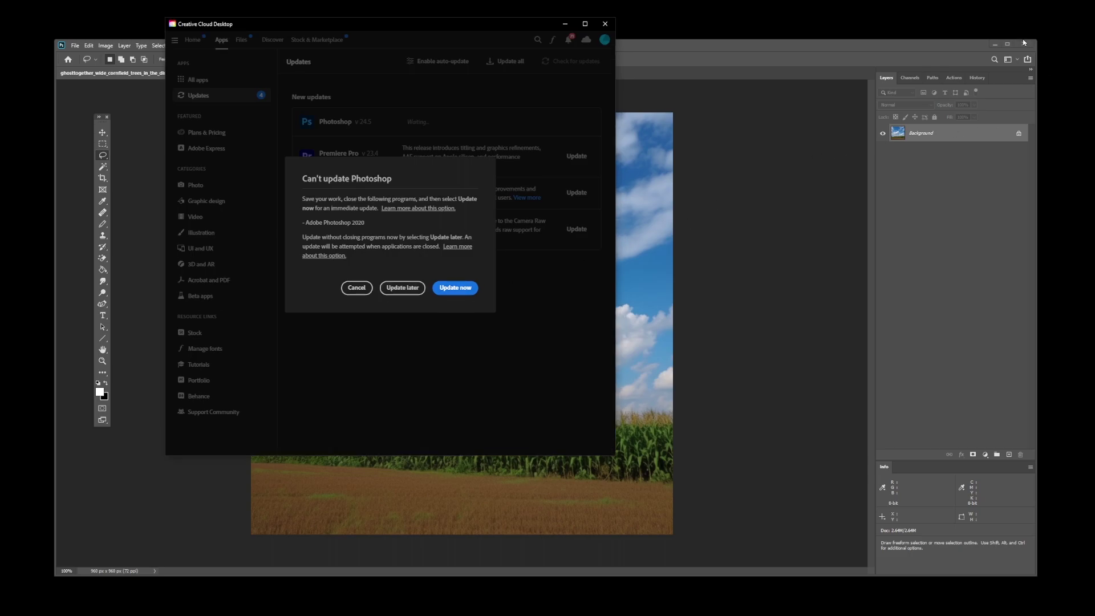
click(1022, 47)
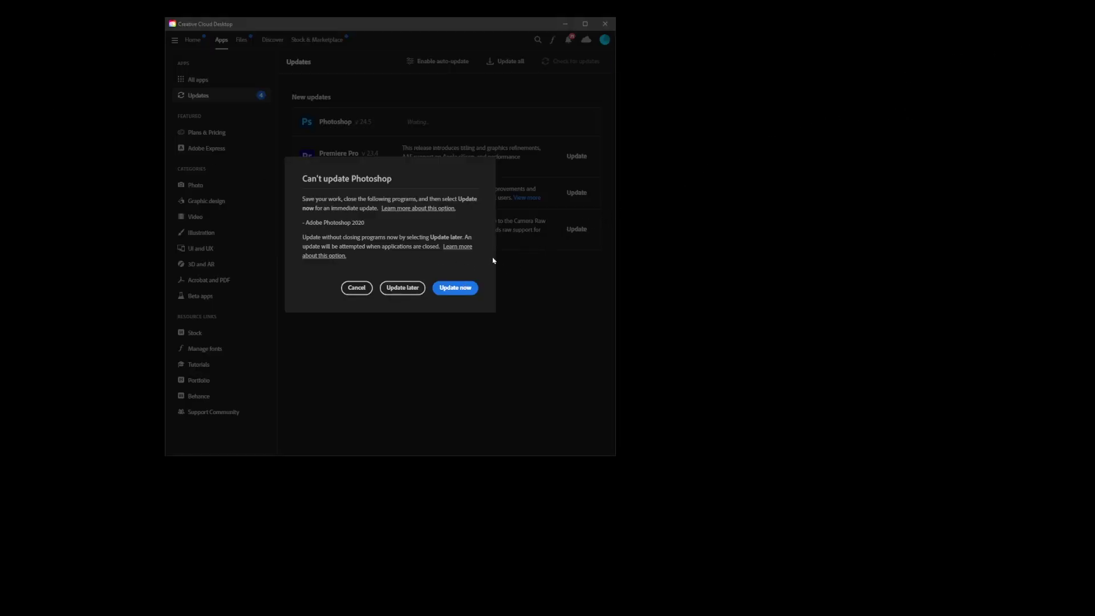
click(453, 288)
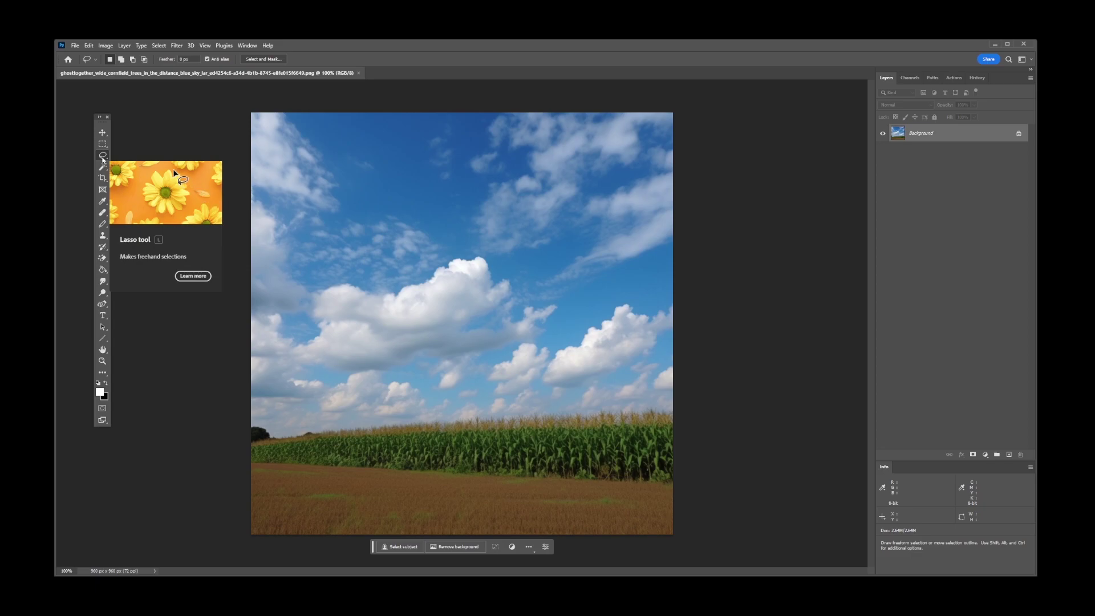
- Lasso a freehand patch of sky above the central cloud, deselecting and redrawing it once
click(103, 157)
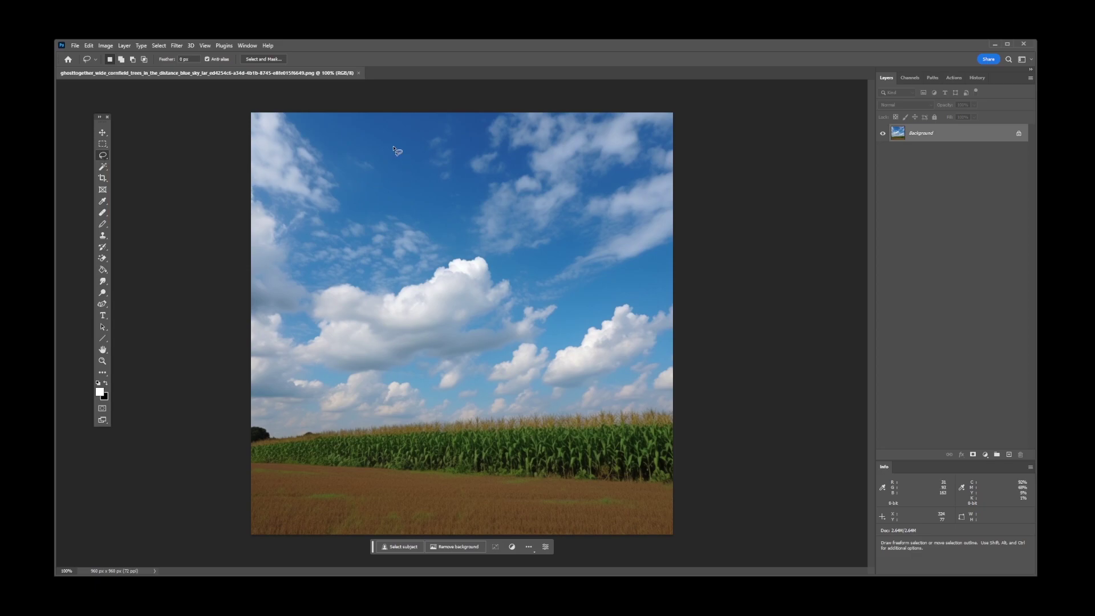
mouse_move(398, 146)
mouse_down()
mouse_move(310, 169)
mouse_move(334, 268)
mouse_move(301, 205)
mouse_up()
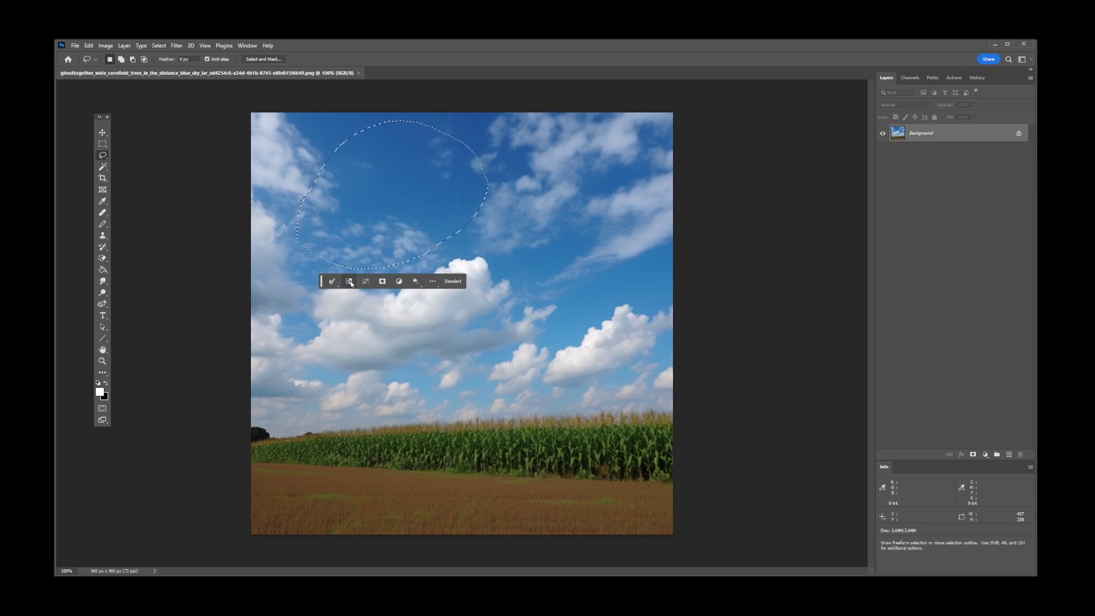
click(432, 281)
click(432, 281)
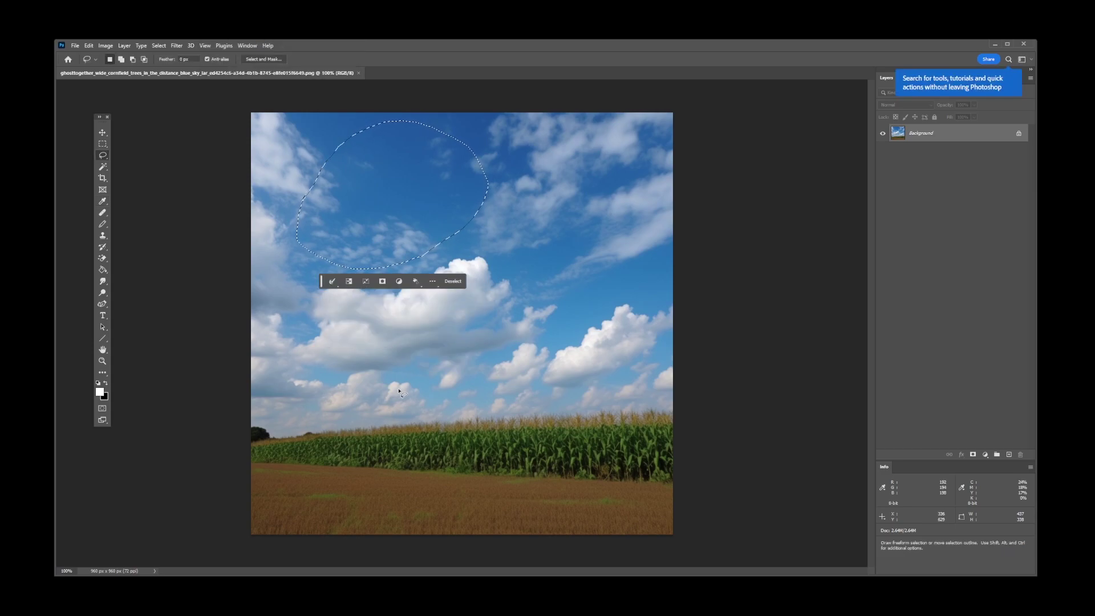
key(ctrl+d)
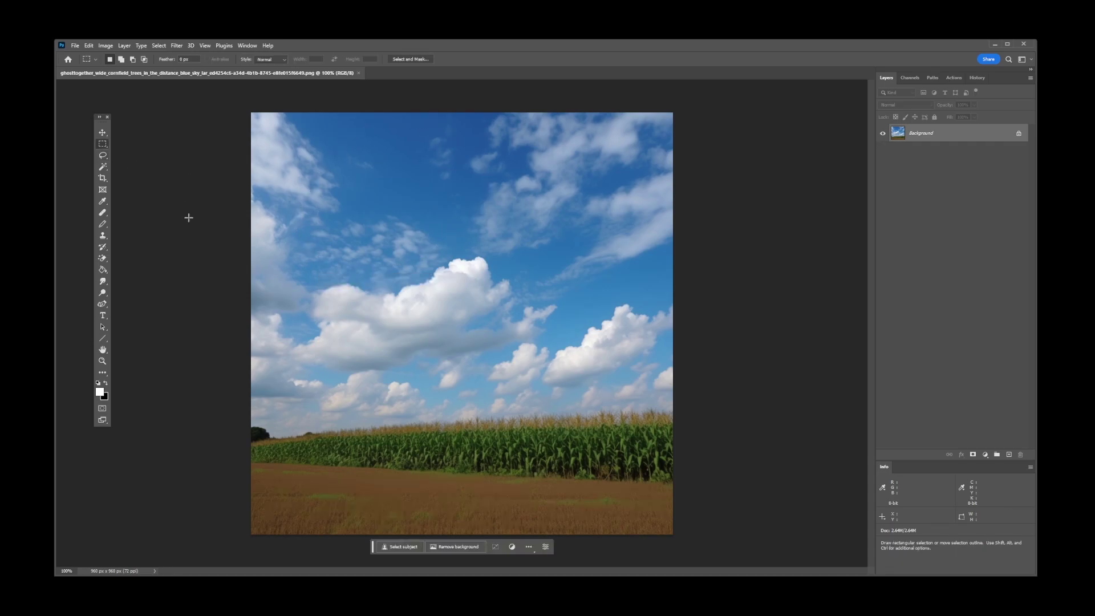
drag(403, 263, 401, 267)
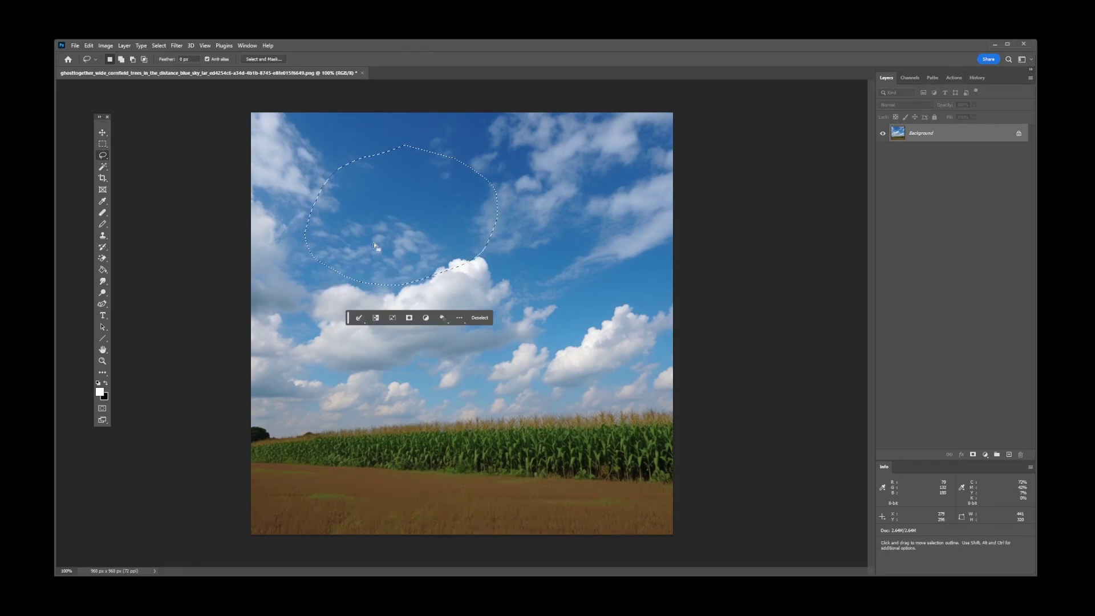
click(248, 45)
mouse_move(268, 45)
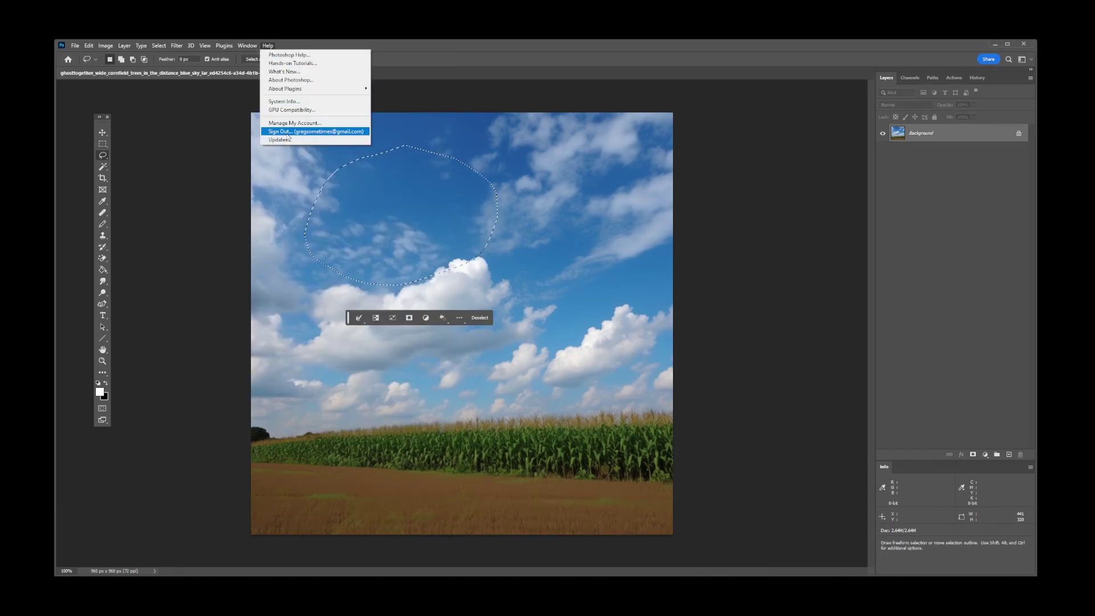
- Recheck for updates in Creative Cloud and launch the updated Photoshop 24.5
click(288, 141)
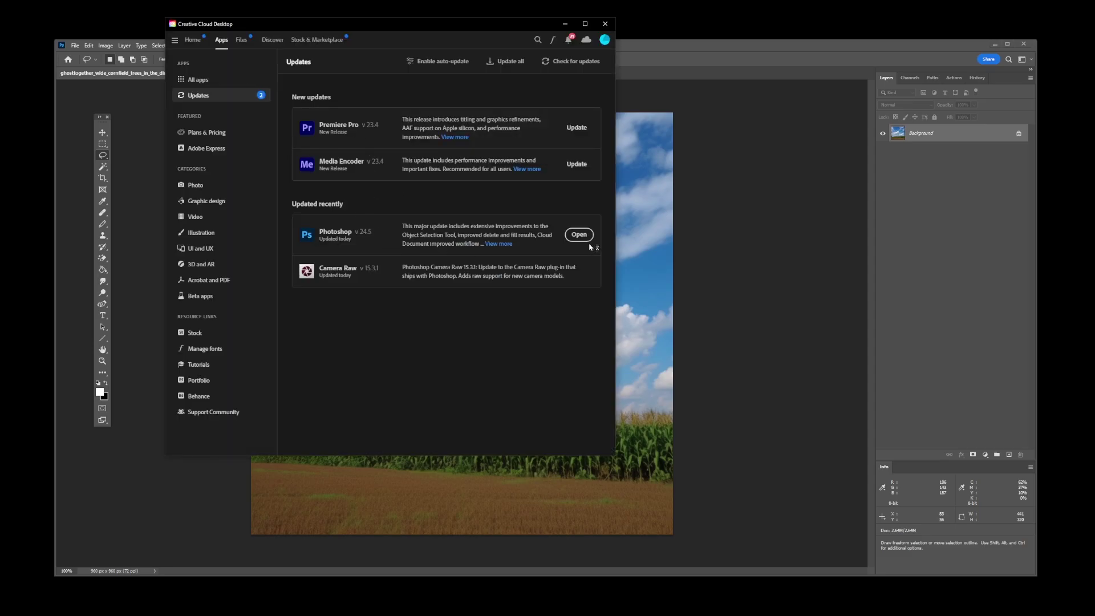
click(570, 236)
click(548, 61)
- Install Photoshop (Beta) from Beta apps and close regular Photoshop without saving the photo
click(200, 296)
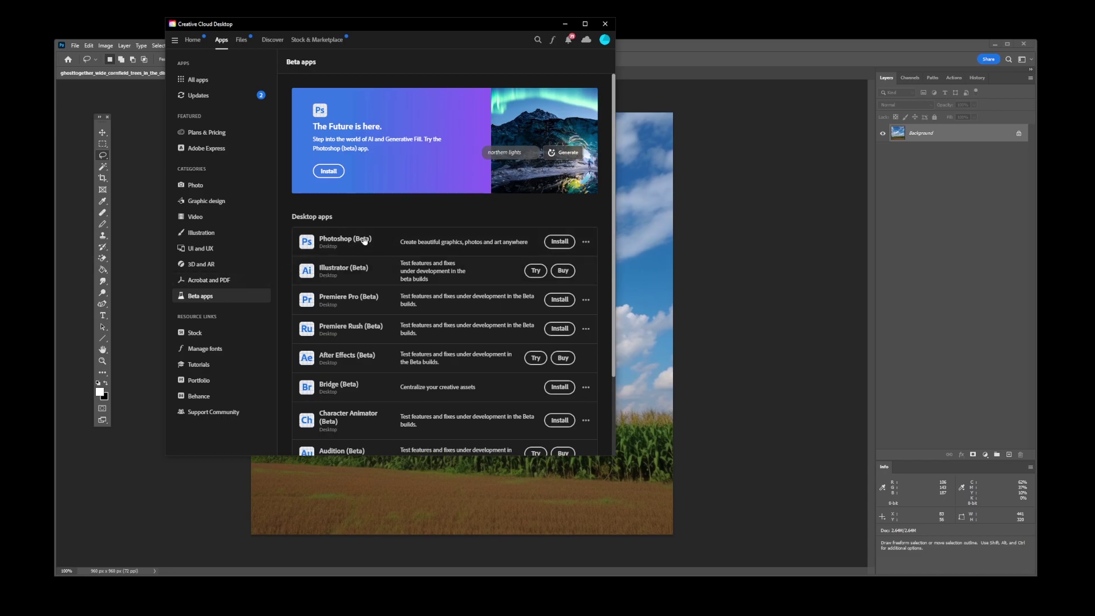
click(560, 243)
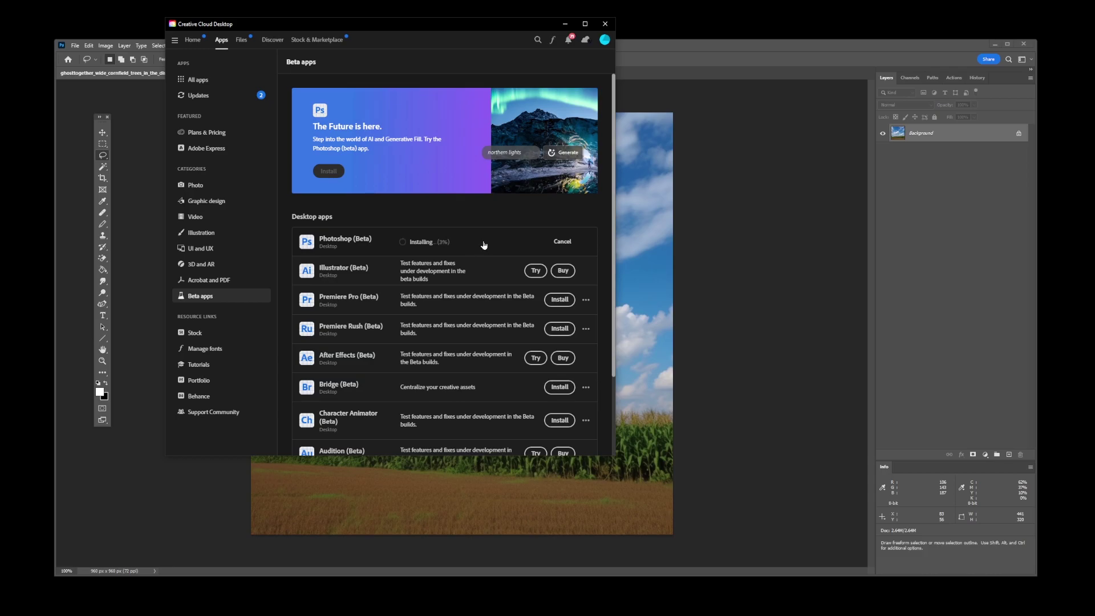
click(1023, 44)
click(536, 241)
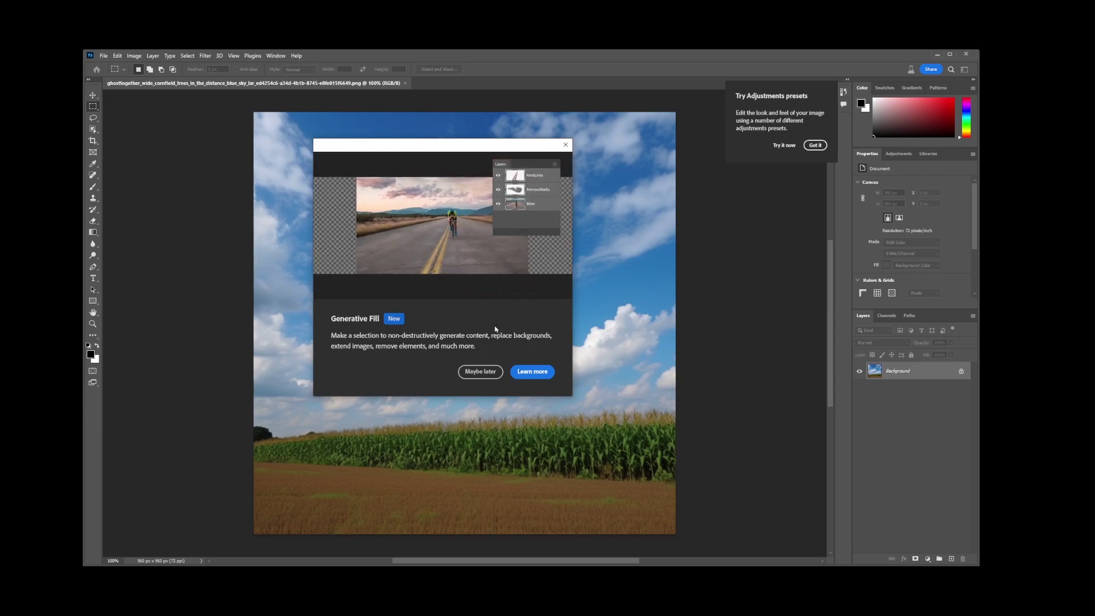
- Skip the Generative Fill introduction and lasso a small loop in the upper sky
click(480, 371)
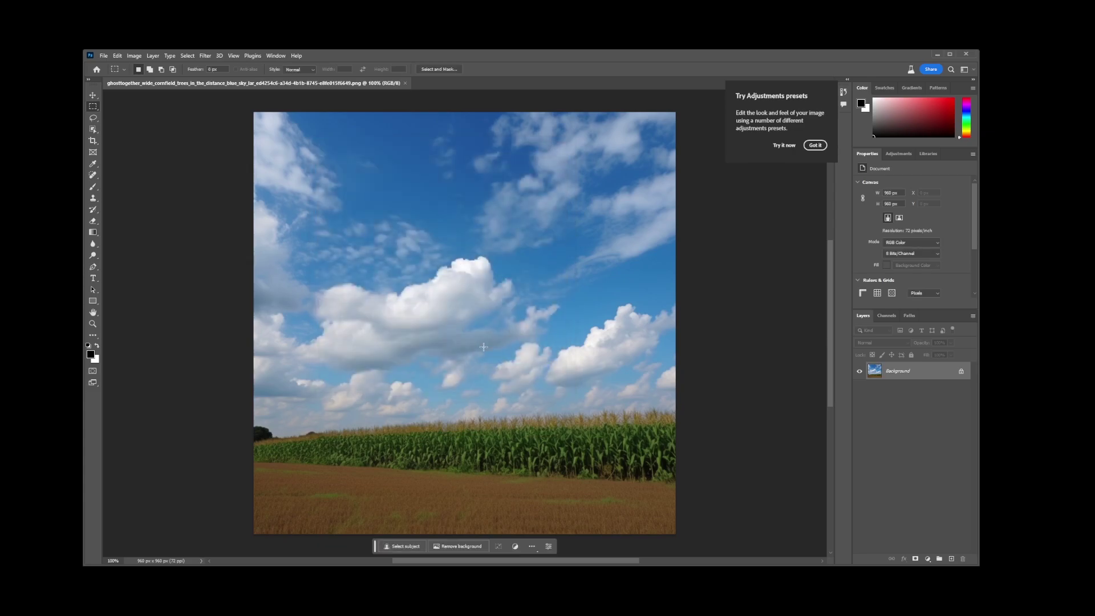
key(l)
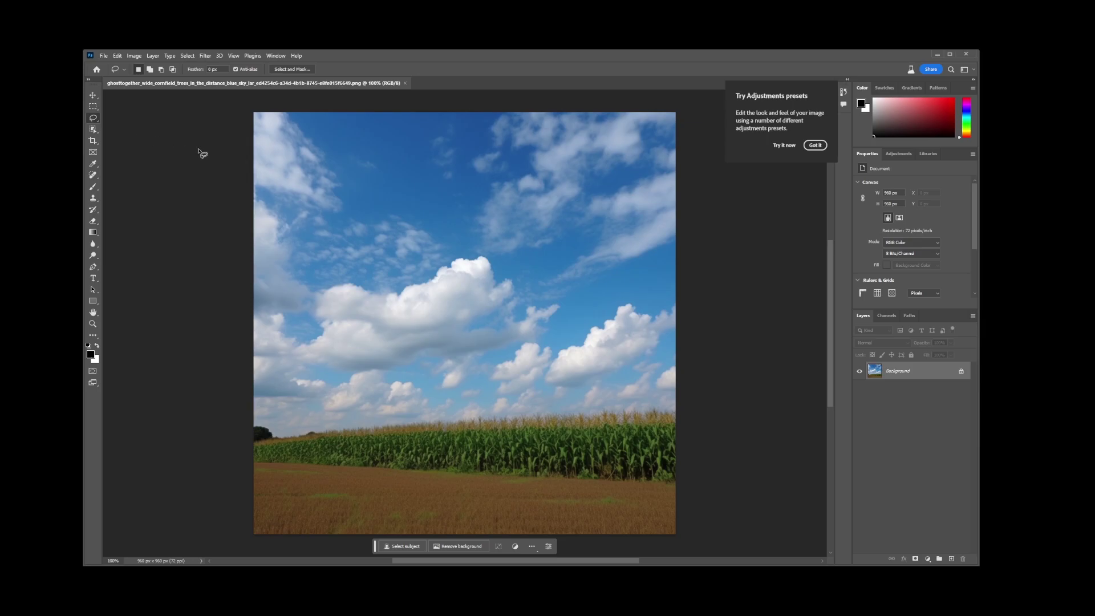
mouse_move(397, 150)
mouse_down()
mouse_move(347, 271)
mouse_move(413, 143)
mouse_up()
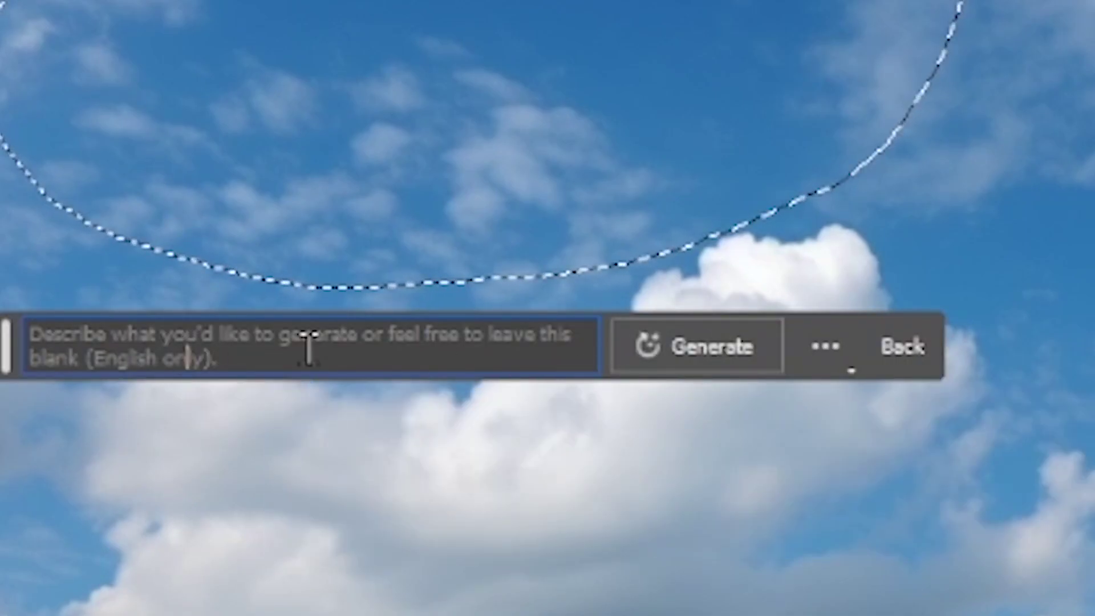
- Generate '1 large bird' in the sky selection and keep variation 3/3, the soaring gull
click(215, 358)
text(1)
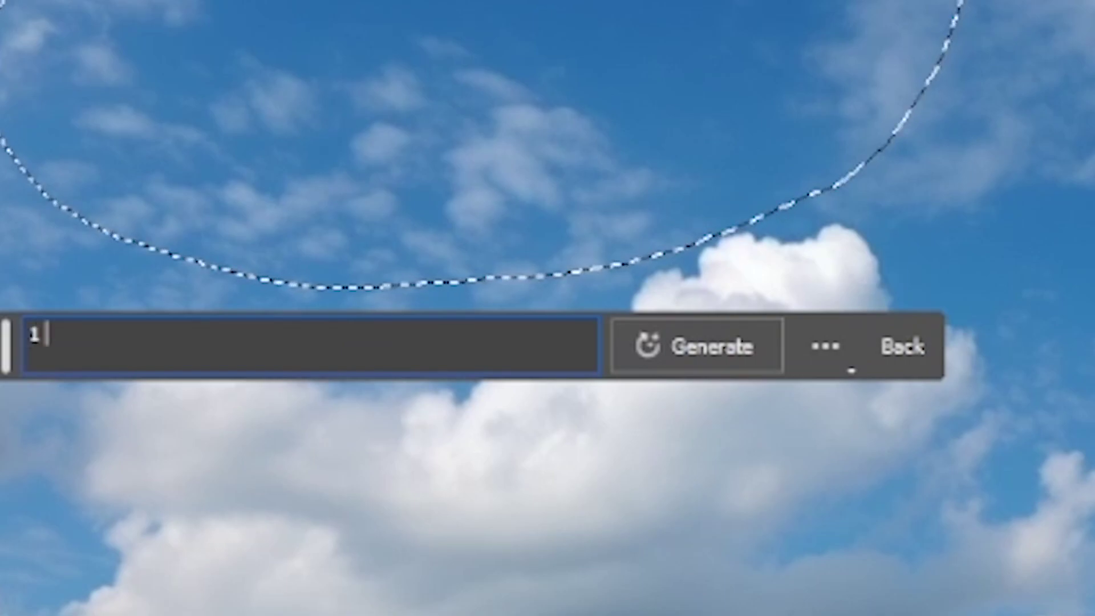
text( large)
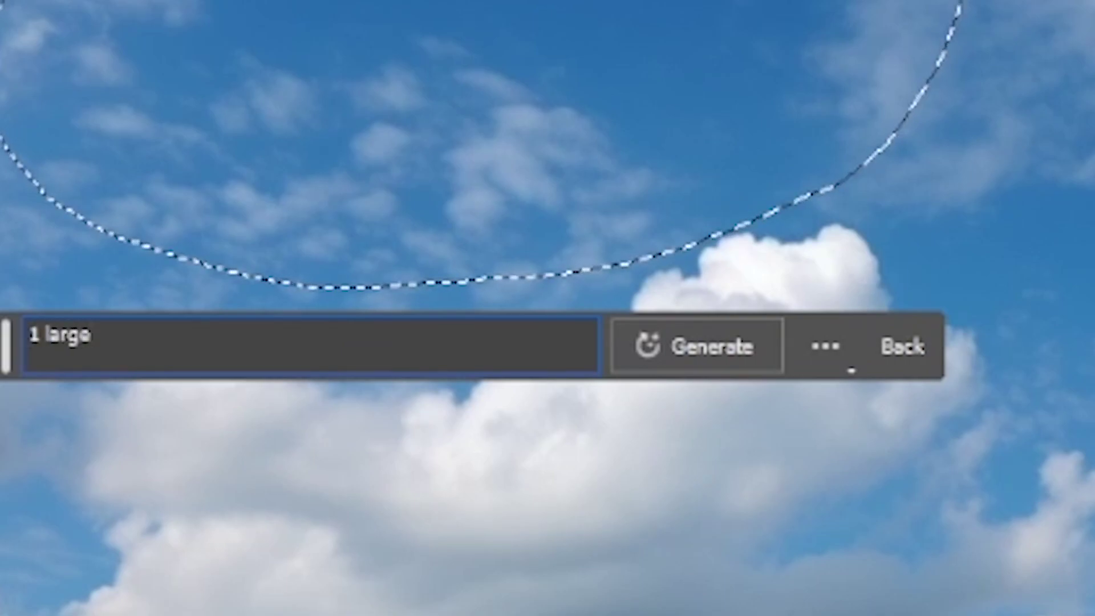
text( bird)
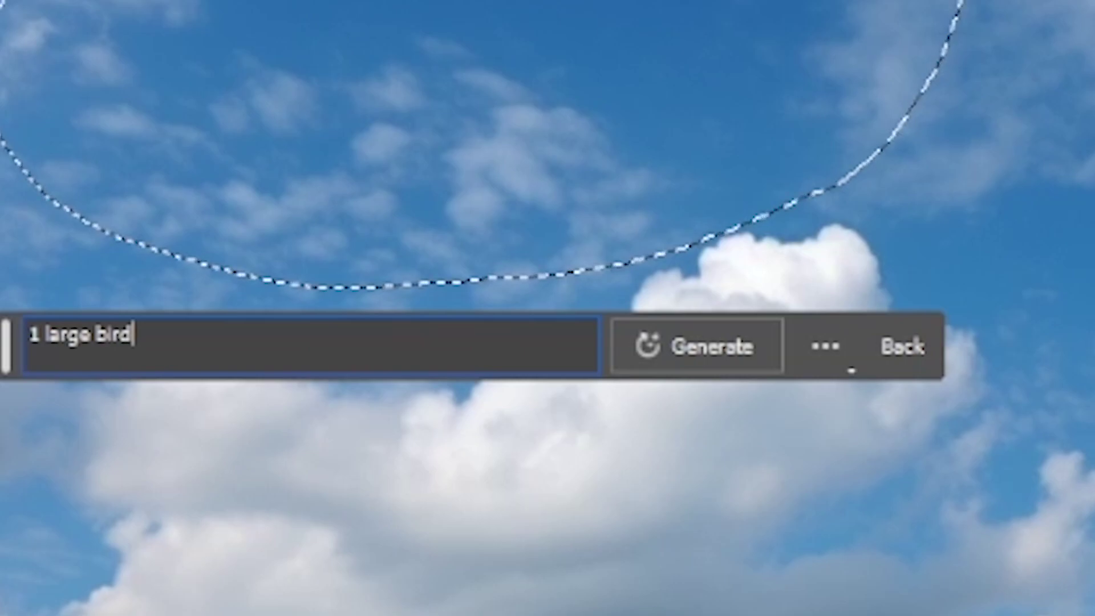
click(682, 355)
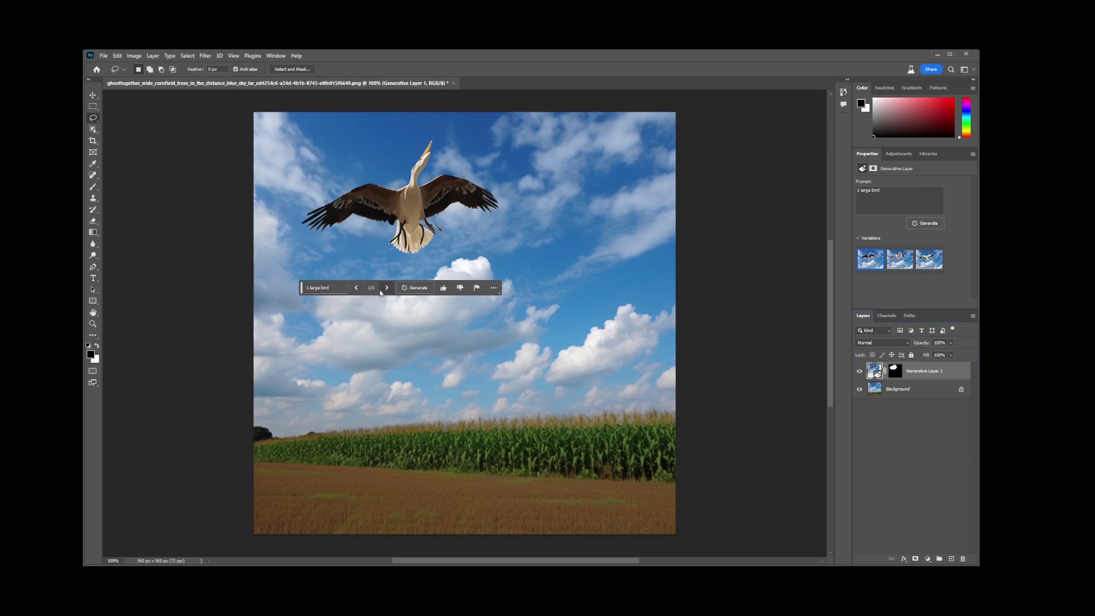
click(382, 291)
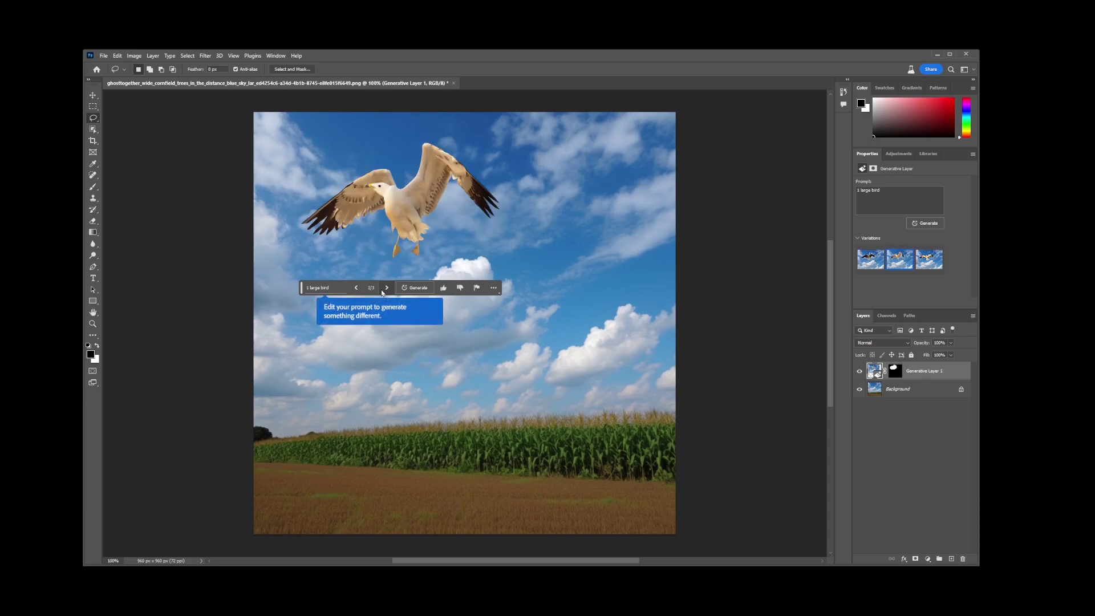
click(383, 289)
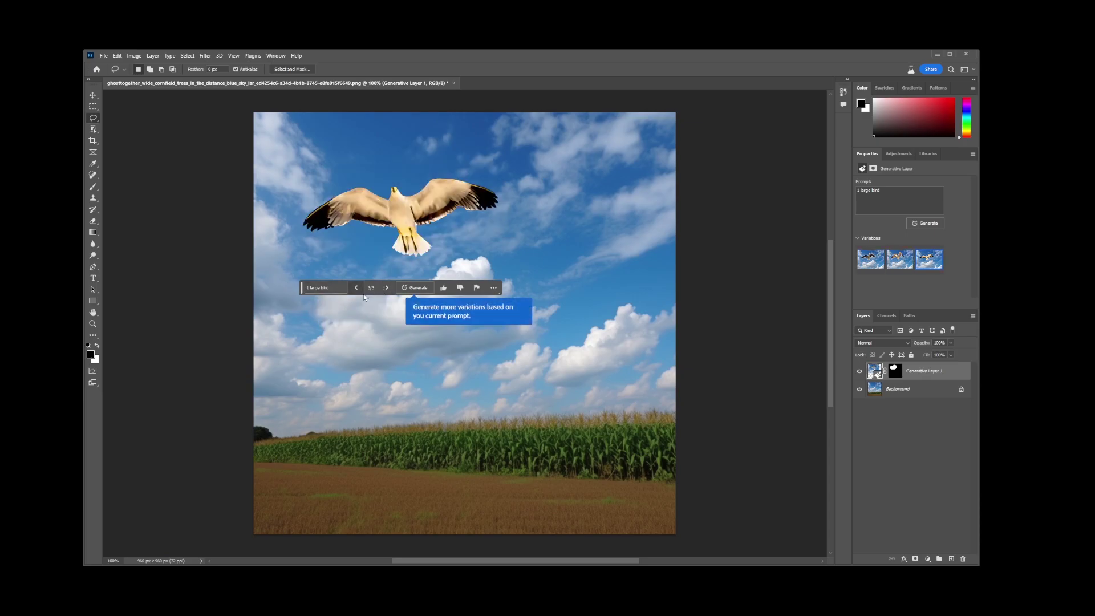
click(357, 288)
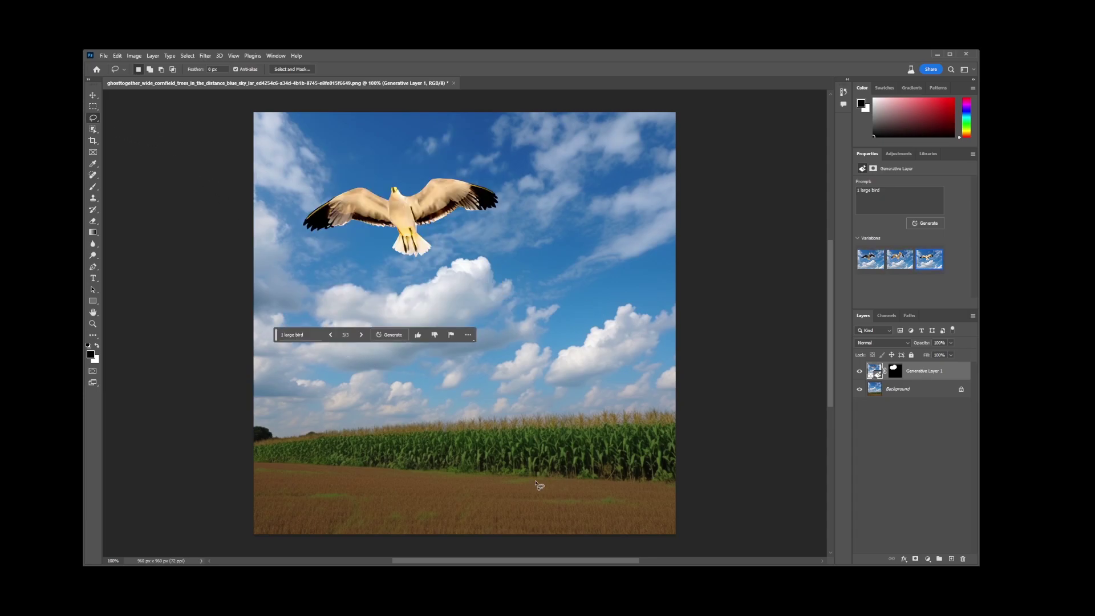
- Lasso a tall right-side area, generate 'Distant tower', and step to the stone tower variation
drag(540, 495, 533, 488)
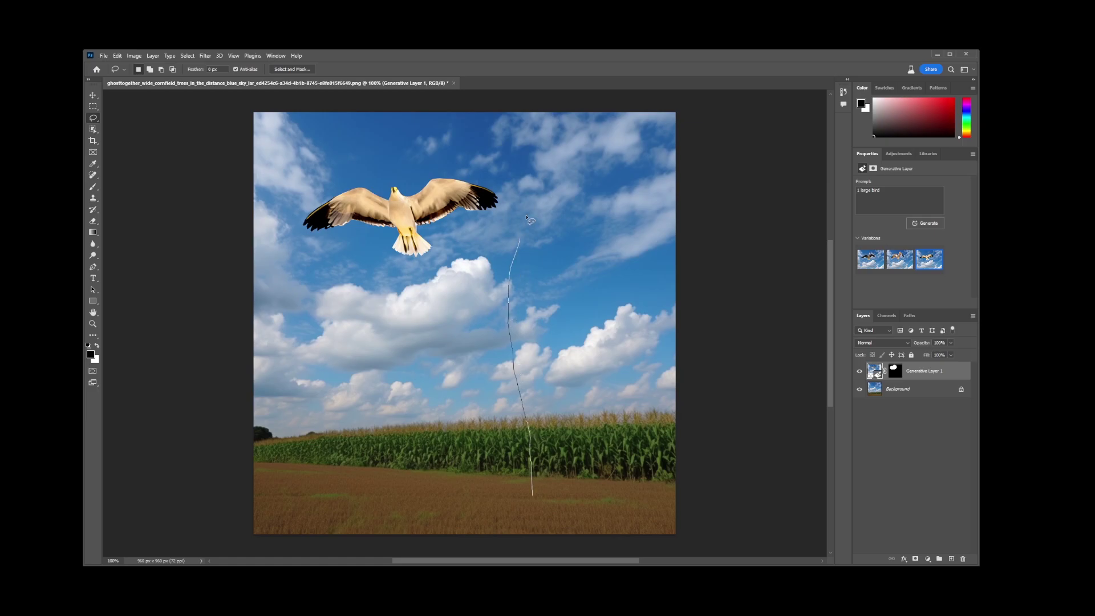
drag(663, 237, 661, 215)
drag(660, 213, 661, 369)
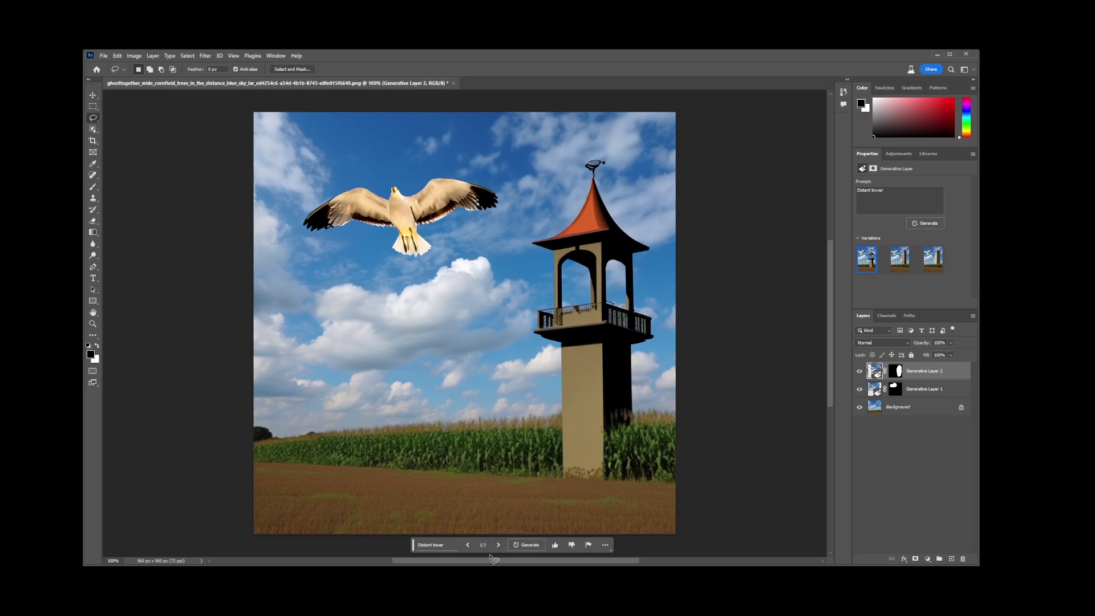
click(499, 545)
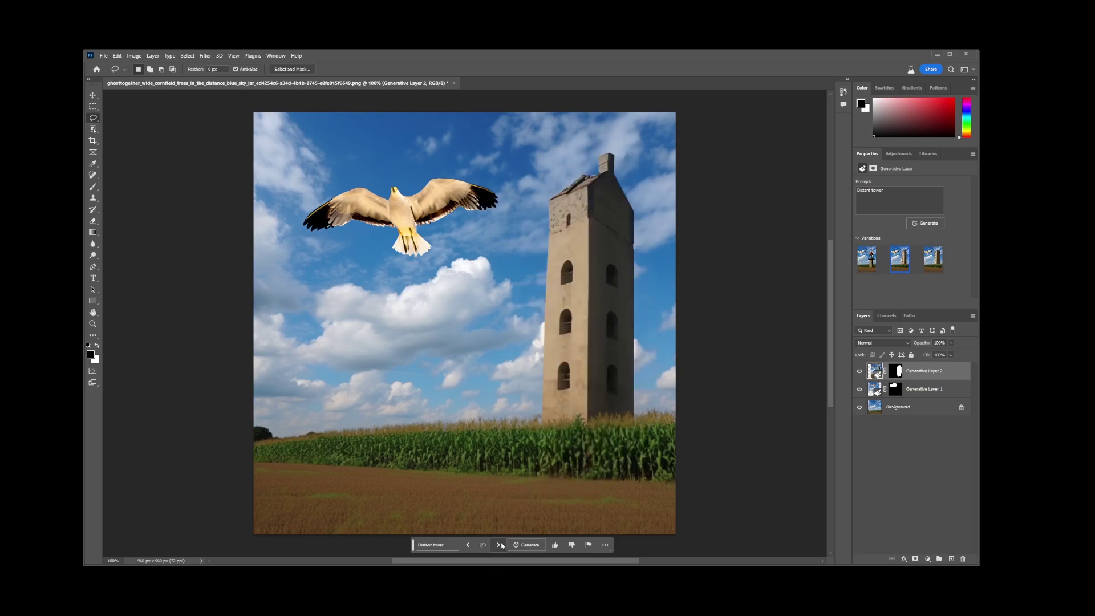
click(500, 544)
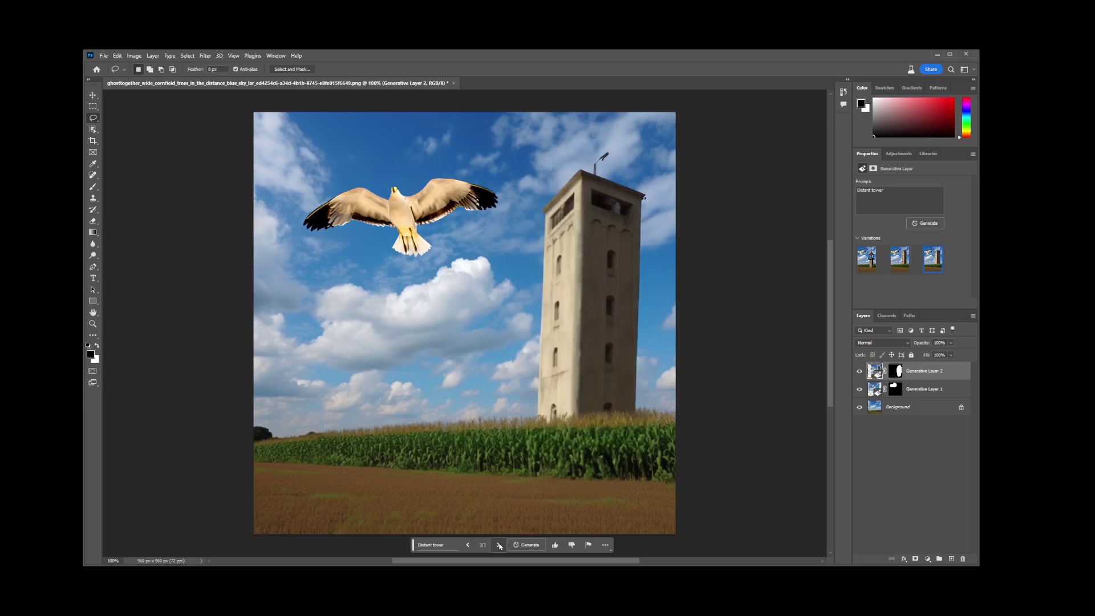